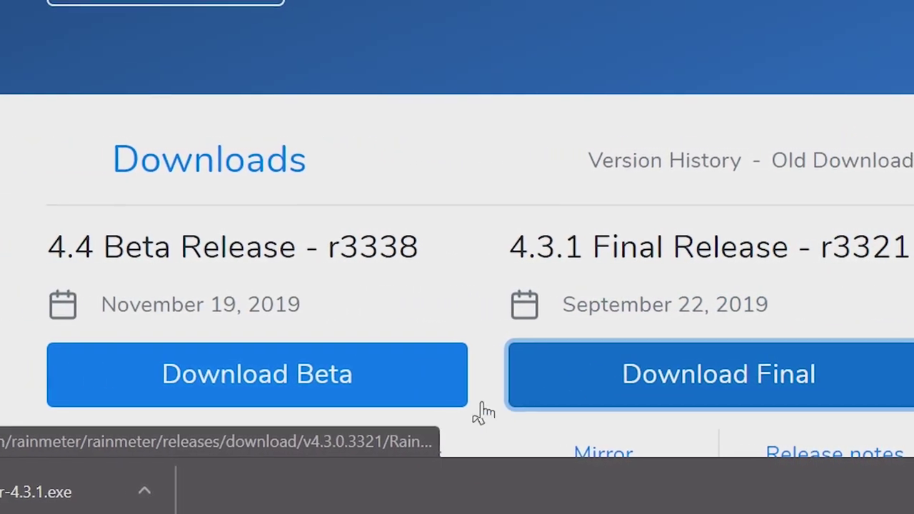
Install Rainmeter from the downloaded 4.3.1 installer in English with the standard installation, and finish setup with Rainmeter running
click(82, 500)
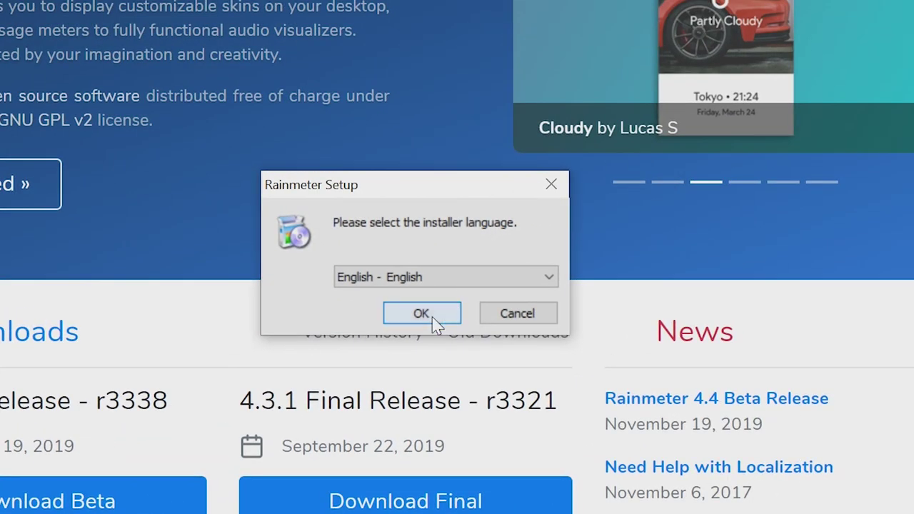
click(432, 317)
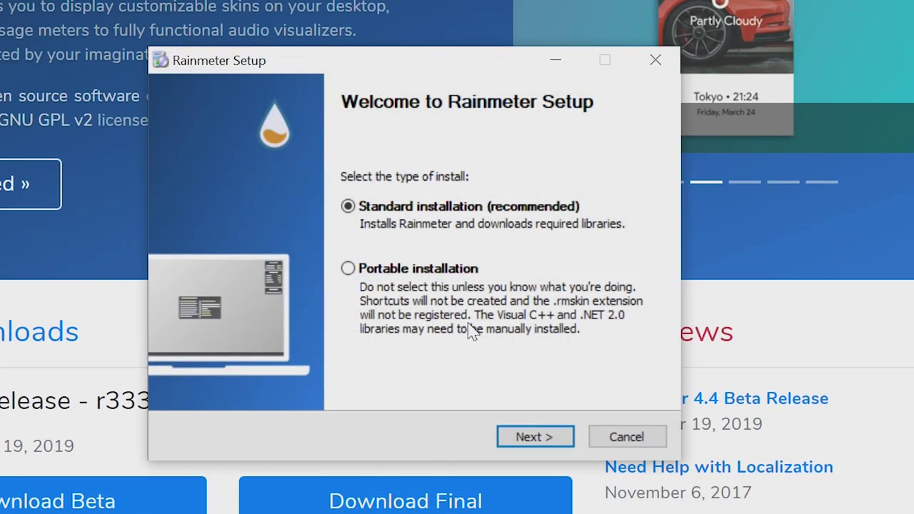
click(541, 436)
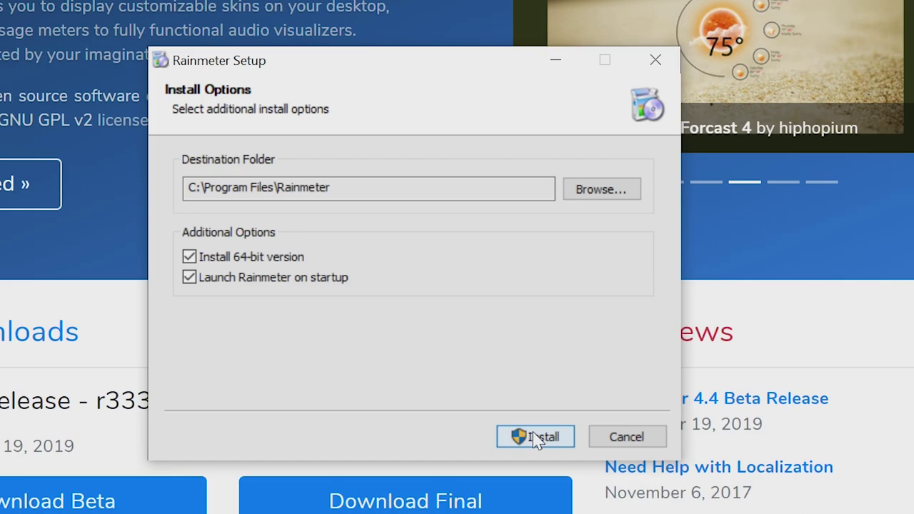
click(535, 438)
click(303, 411)
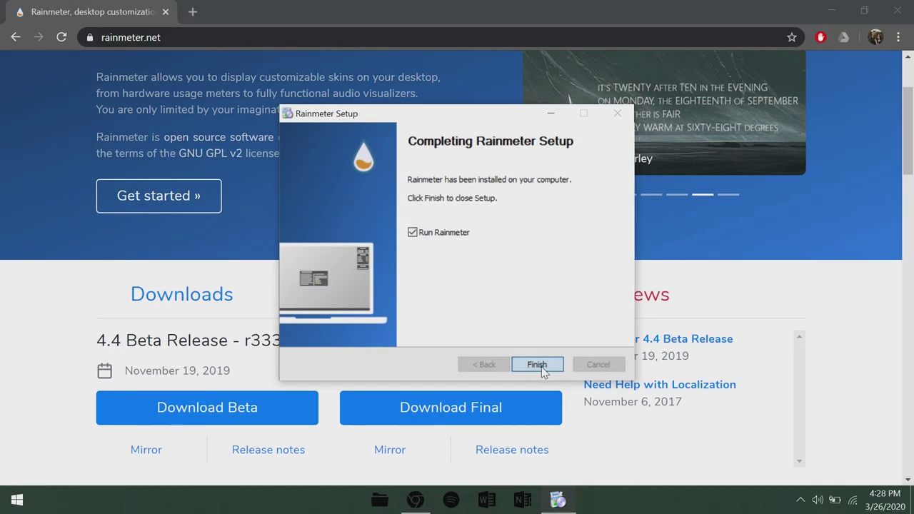
click(535, 436)
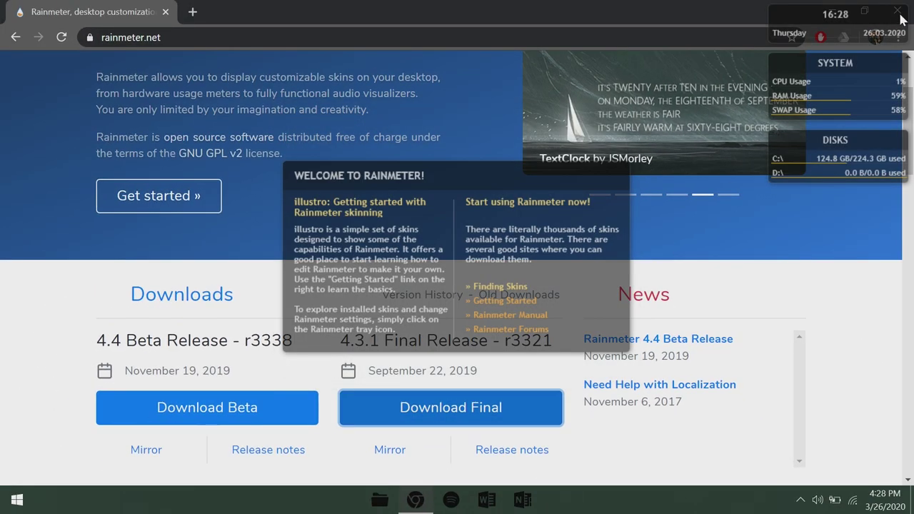
Close the browser window and open the Manage Rainmeter window
double_click(723, 14)
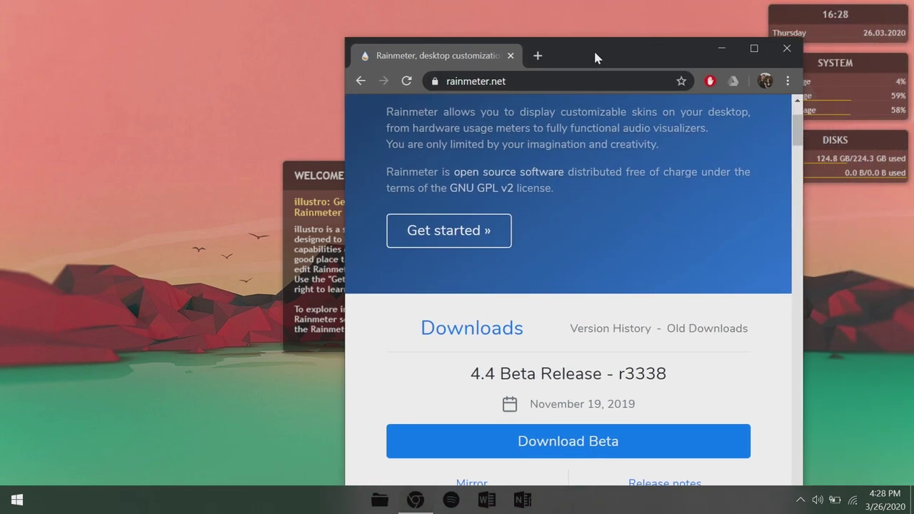
click(783, 49)
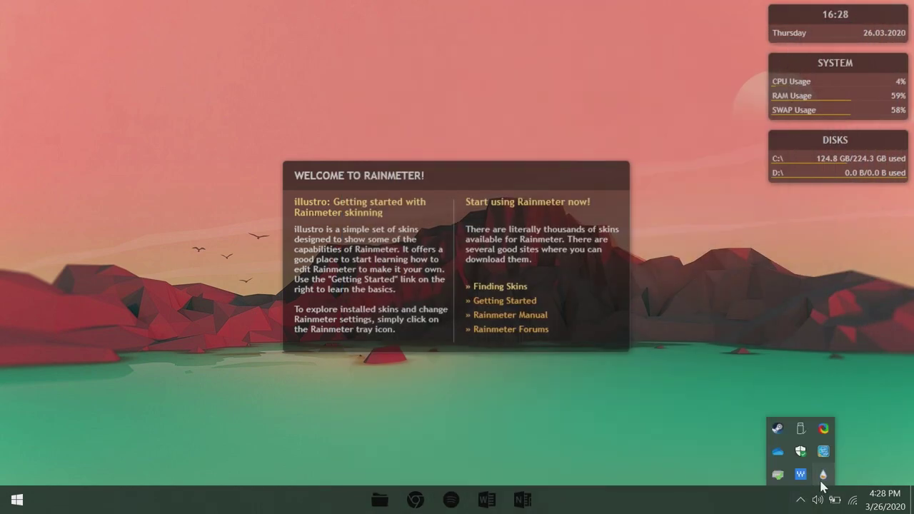
click(822, 484)
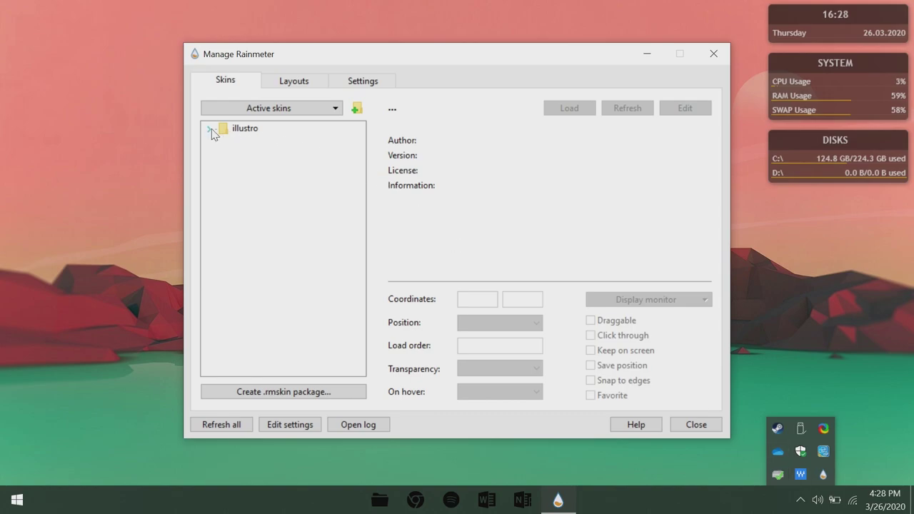
Unload the active illustro skins Clock.ini and System.ini
click(334, 108)
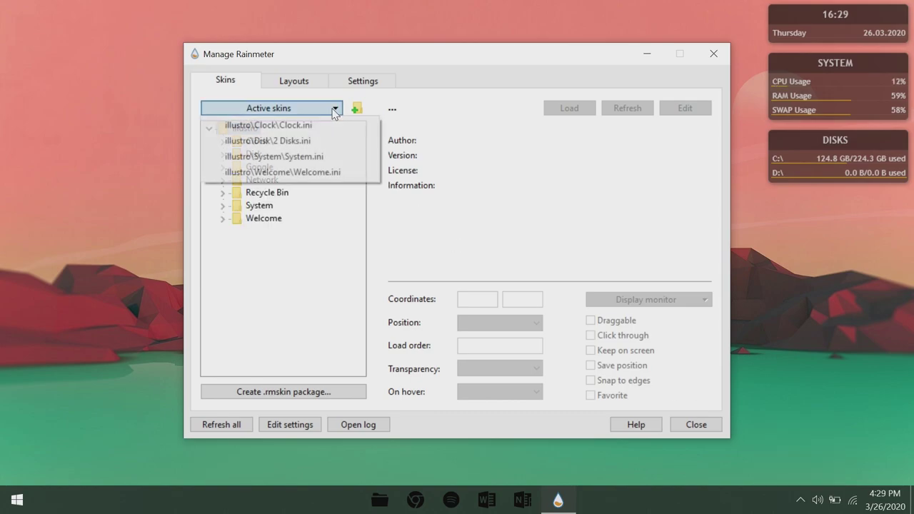
click(272, 124)
click(570, 109)
click(334, 109)
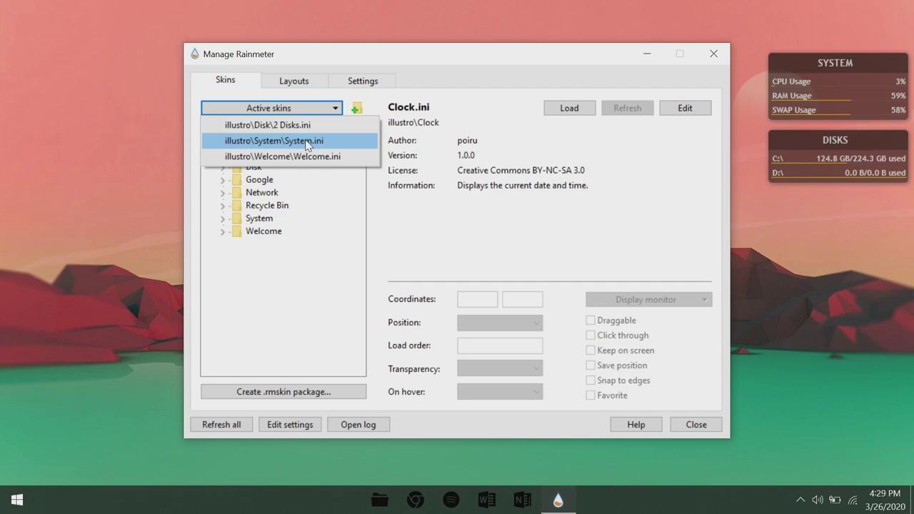
click(264, 140)
click(569, 109)
Unload the remaining active illustro skins, 2 Disks.ini and Welcome.ini
click(320, 109)
click(268, 125)
click(569, 108)
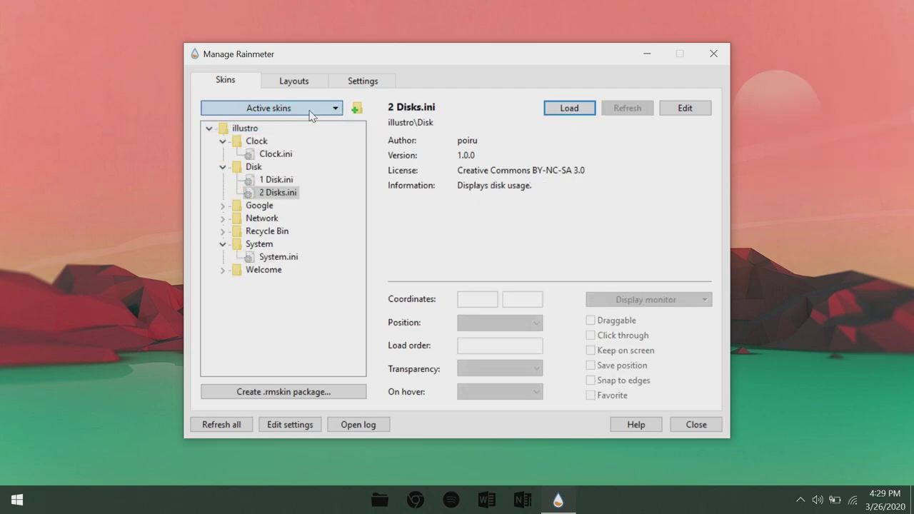
click(334, 108)
click(272, 125)
click(569, 109)
right_click(245, 129)
click(273, 135)
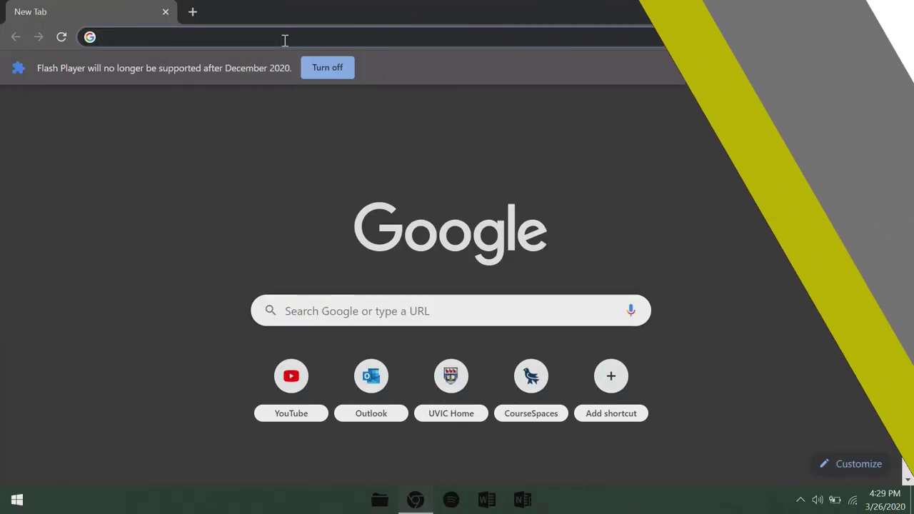
Download BillDoesTech_CanadianSnow.rar from its MediaFire page in the browser and close the Roblox pop-up page
text(https://www.mediafire.com/file/7q293de05lwy7m9/BillDoesTech_CanadianSnow.rar/file)
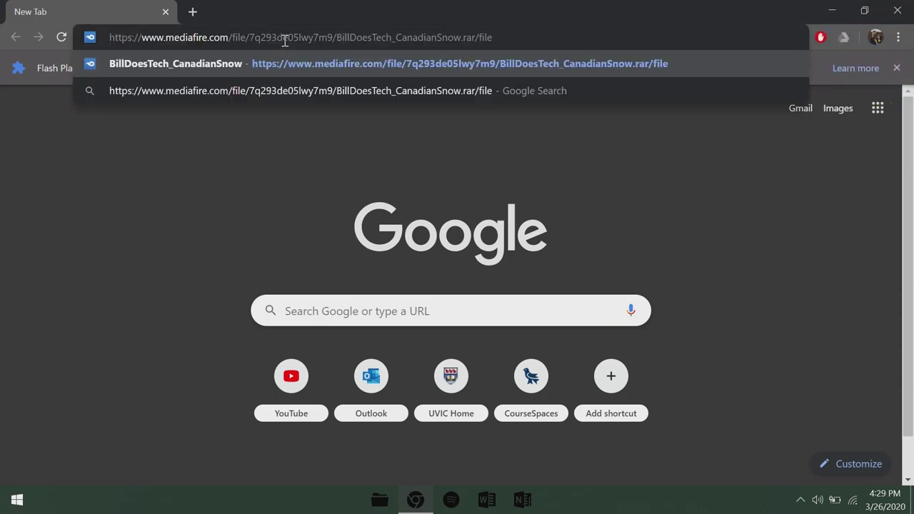
key(Return)
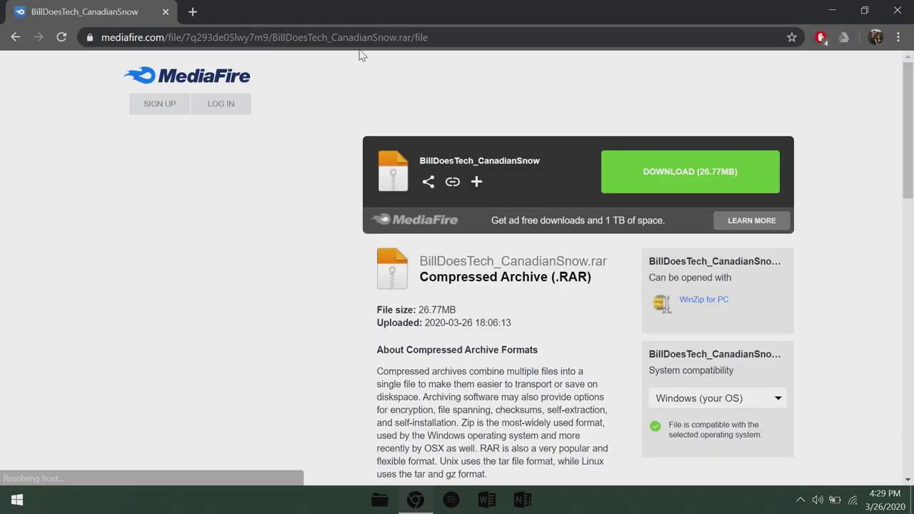
click(679, 169)
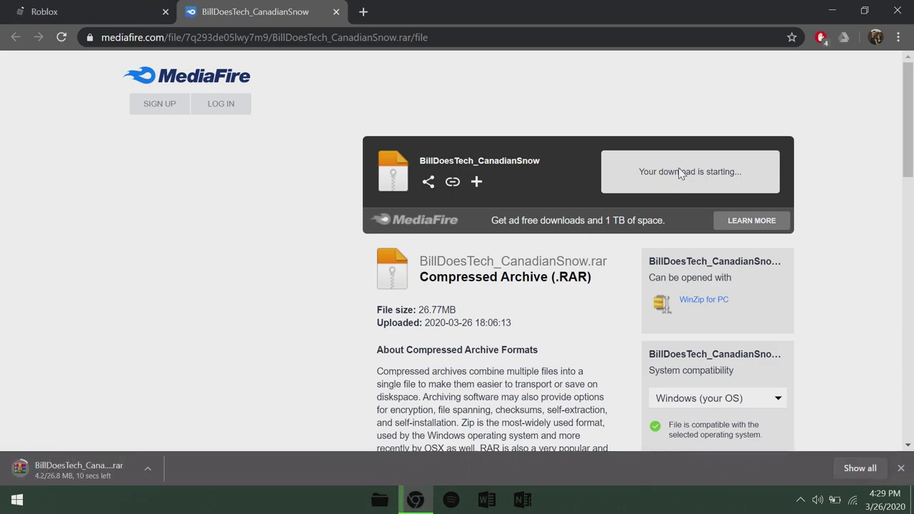
click(166, 14)
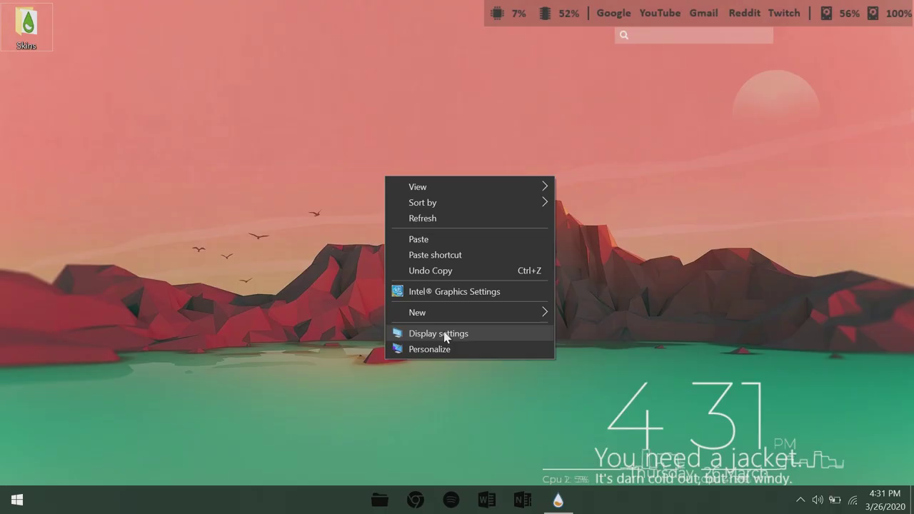
Open the Windows display settings and show the scaling choices for text, apps, and other items
click(443, 331)
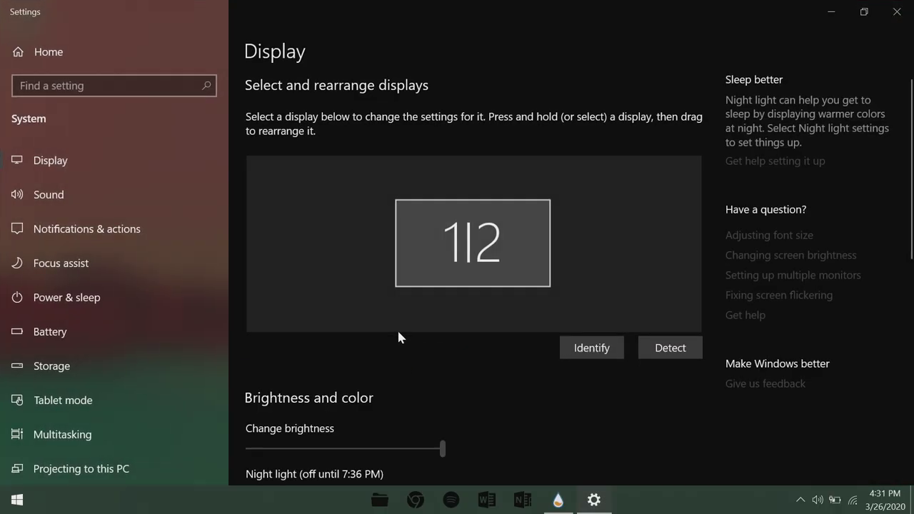
scroll(399, 337, down, 5)
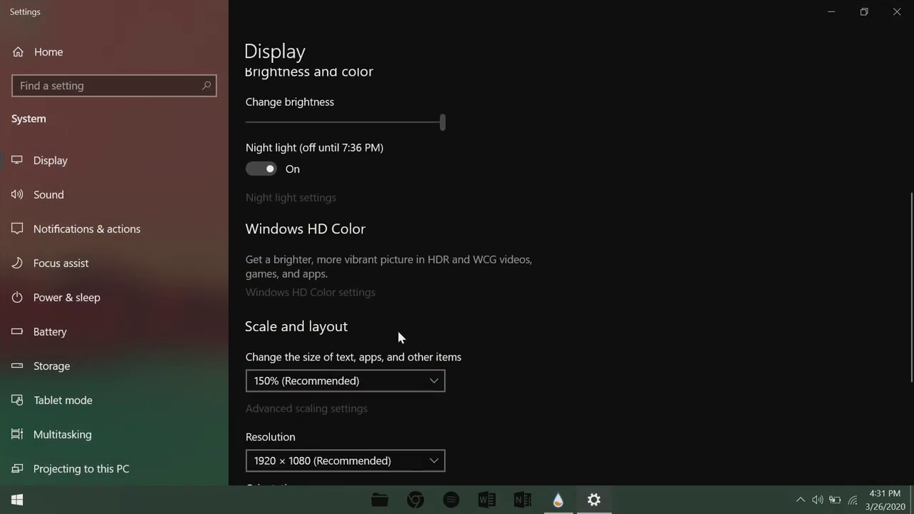
scroll(399, 337, down, 1)
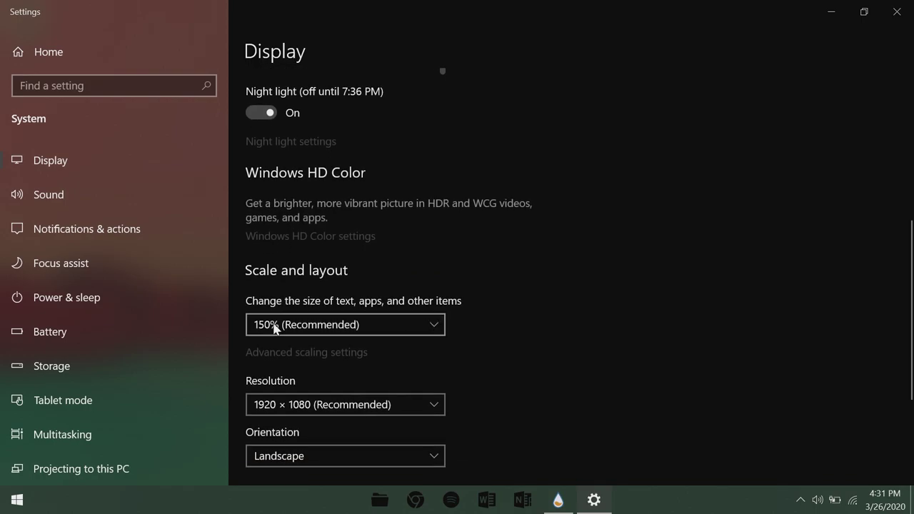
click(438, 324)
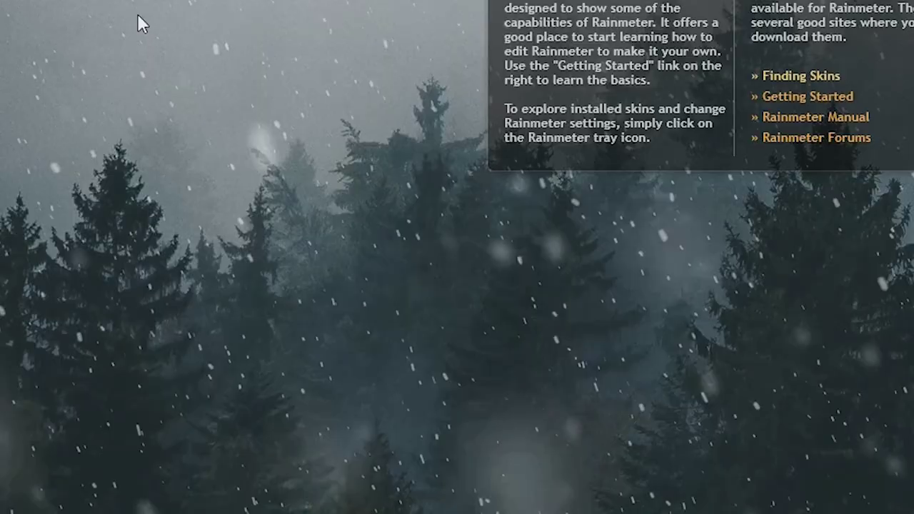
Create a new folder named Skins on the desktop
right_click(138, 16)
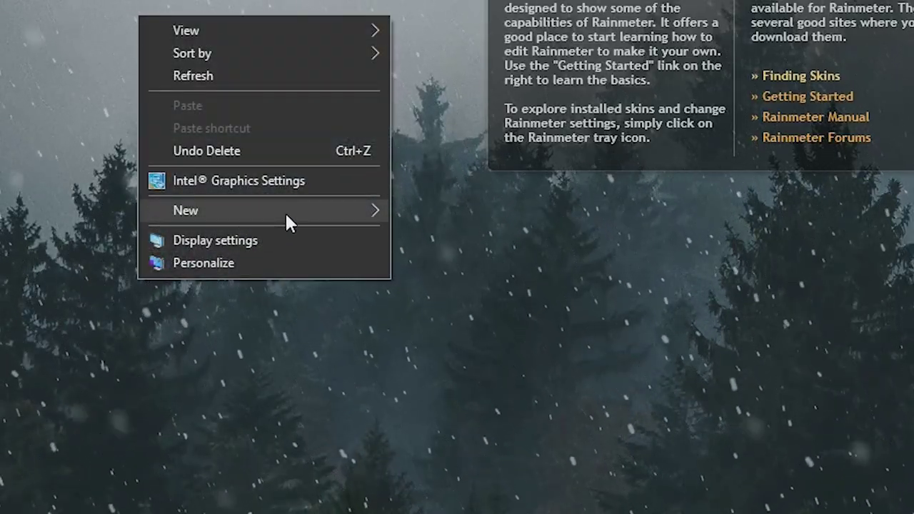
mouse_move(336, 213)
click(431, 210)
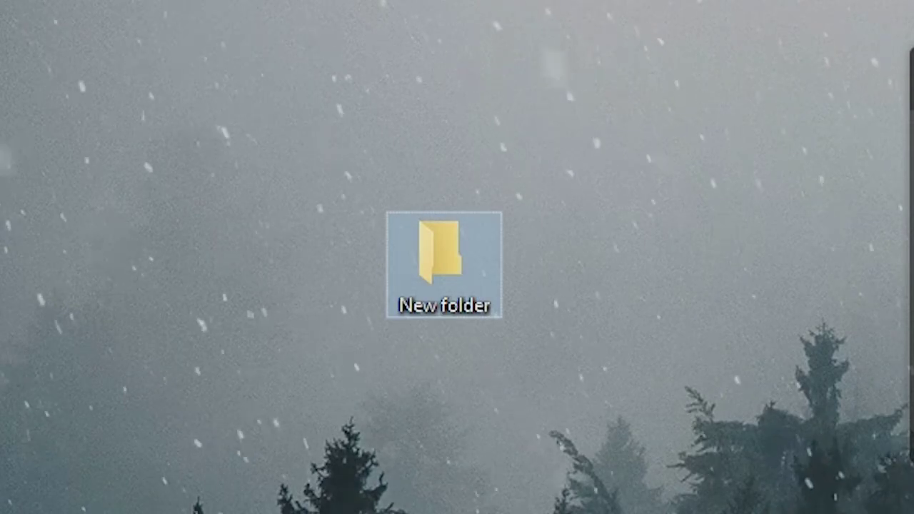
text(Skins)
key(Return)
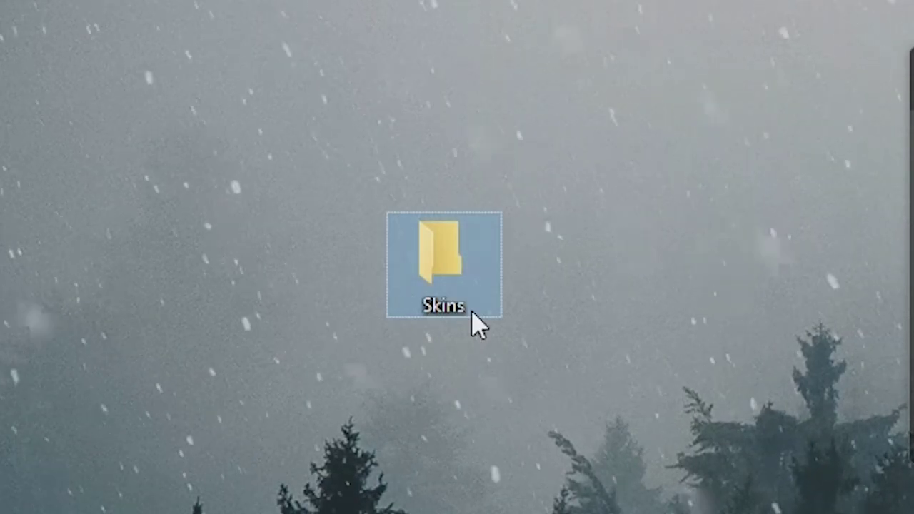
Put BillDoesTech Rainmeter Skins.rar into the desktop Skins folder and open that folder docked on the right half of the screen
drag(364, 90, 566, 490)
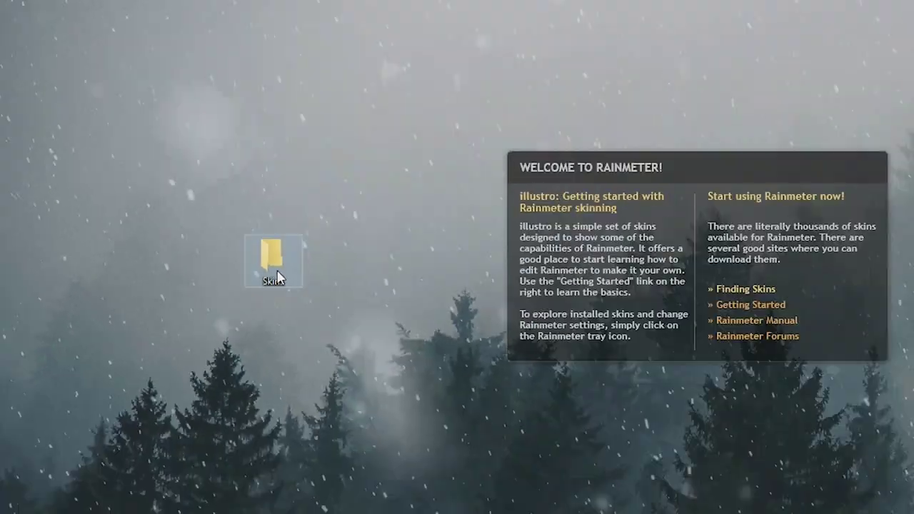
double_click(471, 298)
drag(436, 81, 913, 80)
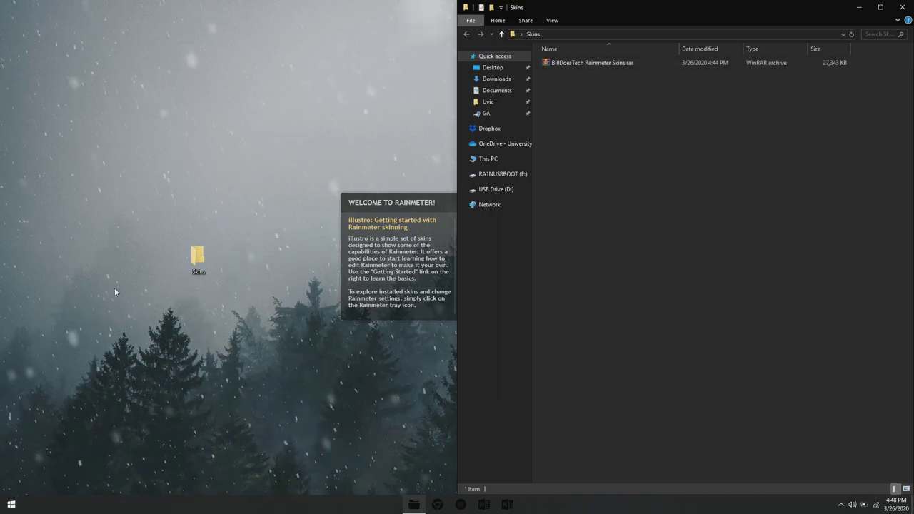
Extract all folders and the Canadian Snow skin installer from BillDoesTech Rainmeter Skins.rar into the desktop Skins folder
double_click(569, 62)
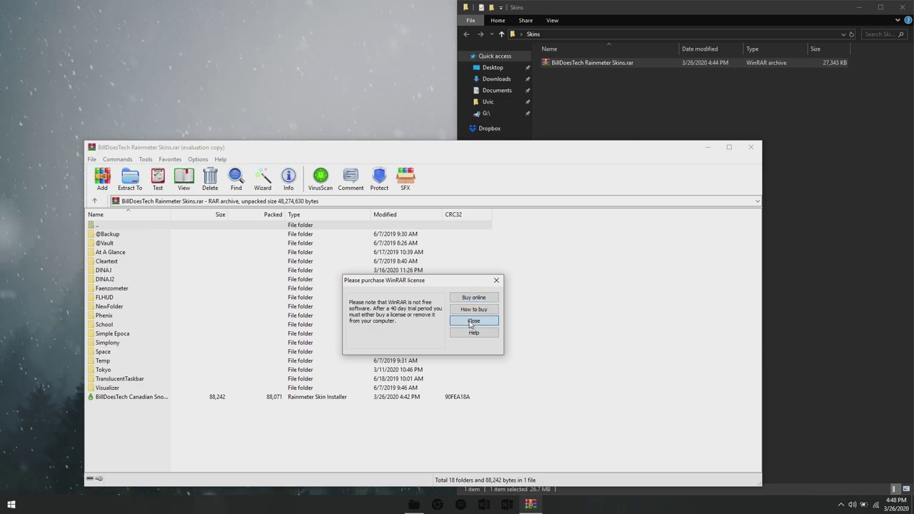
click(474, 322)
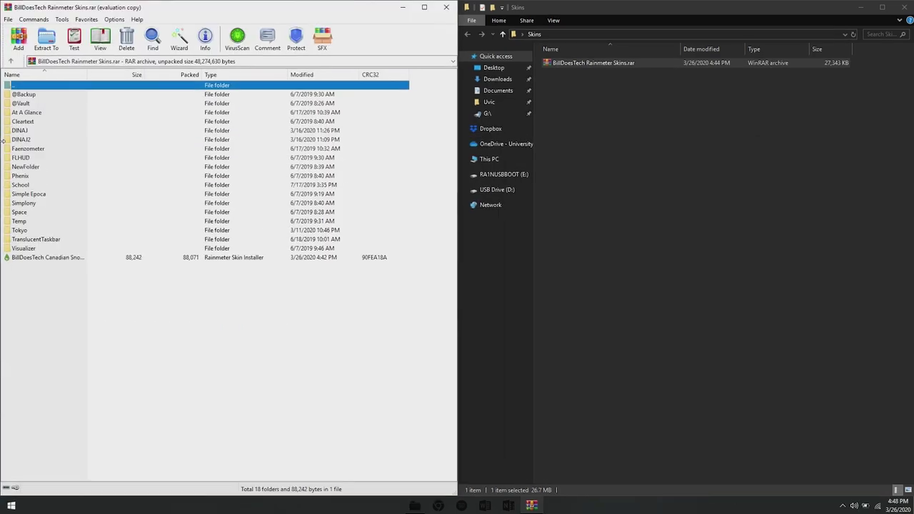
drag(41, 327, 30, 118)
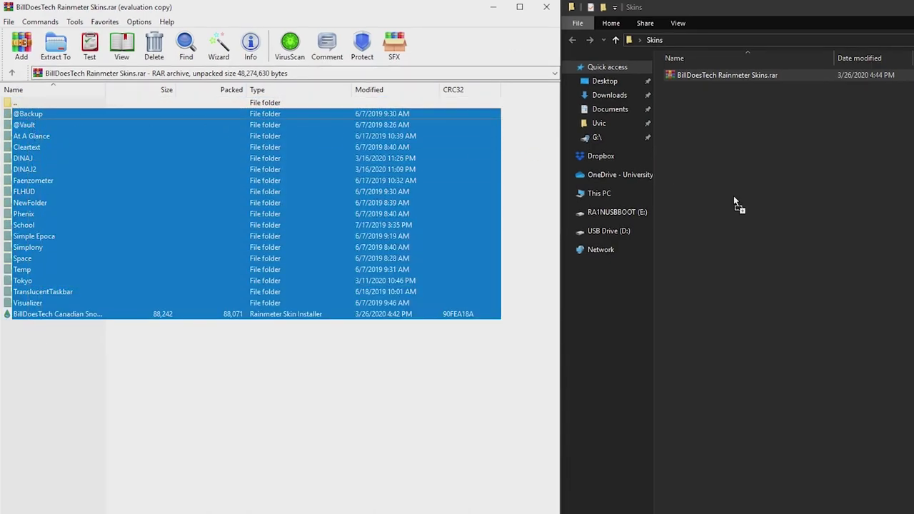
drag(734, 196, 742, 200)
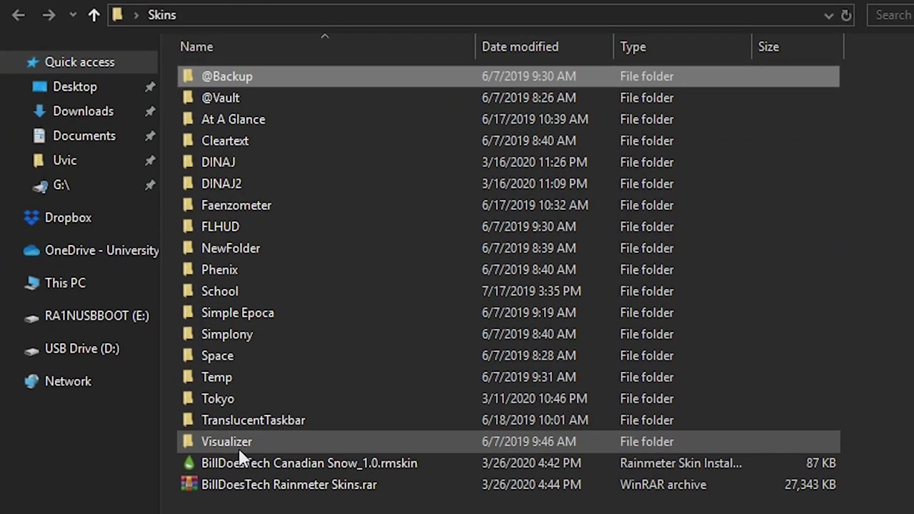
shift+click(332, 383)
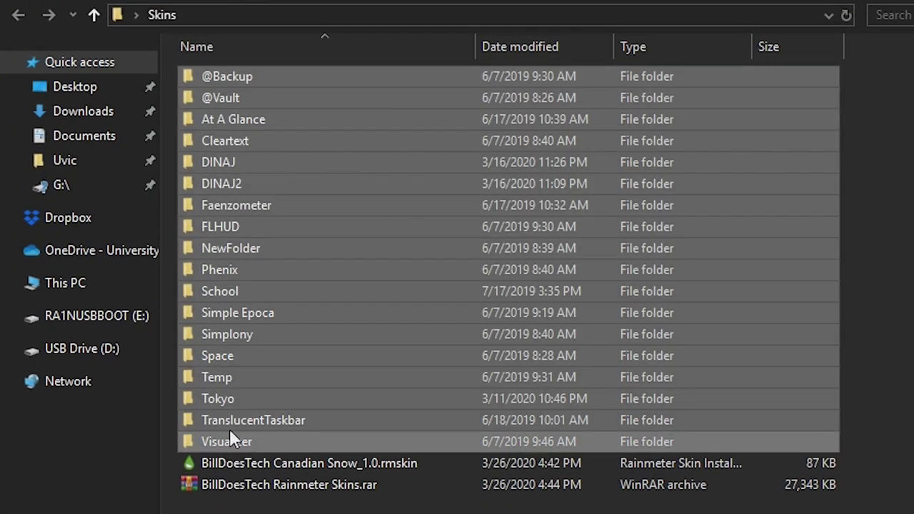
key(ctrl+c)
right_click(229, 424)
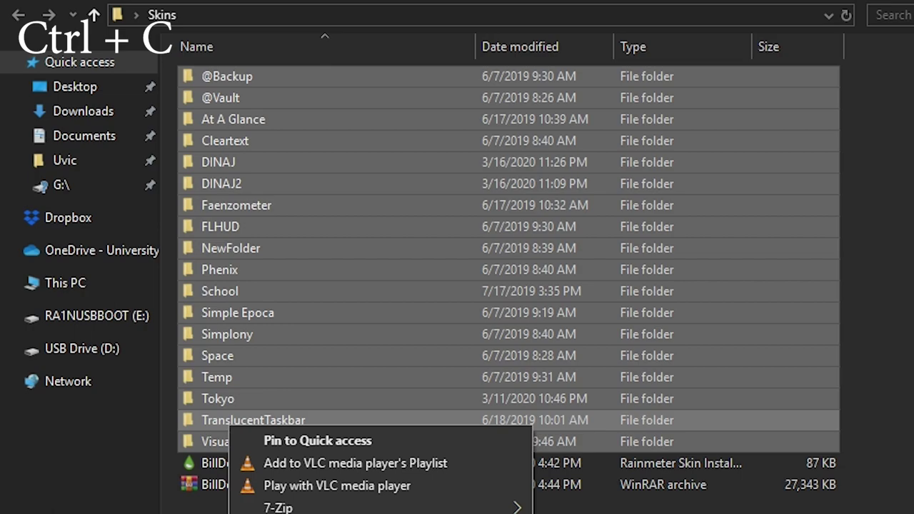
key(Escape)
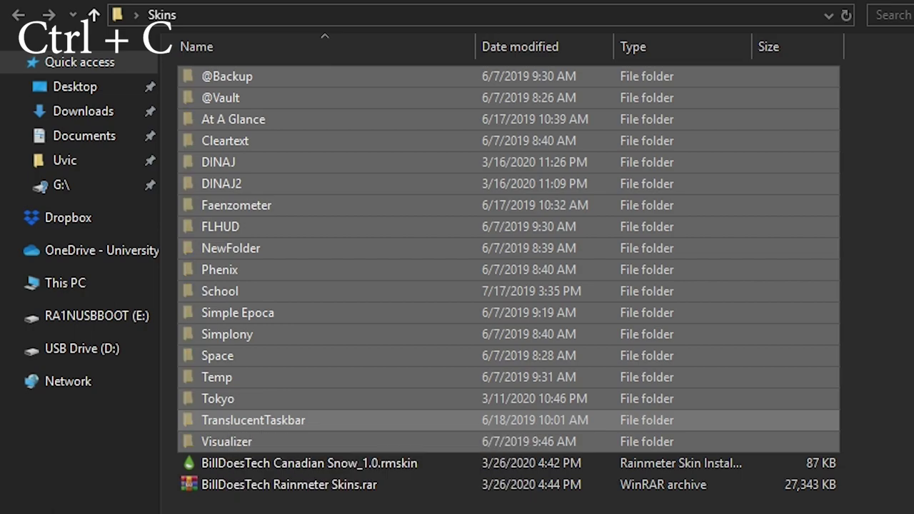
Paste the copied skin folders into the Skins folder inside Documents > Rainmeter
click(89, 140)
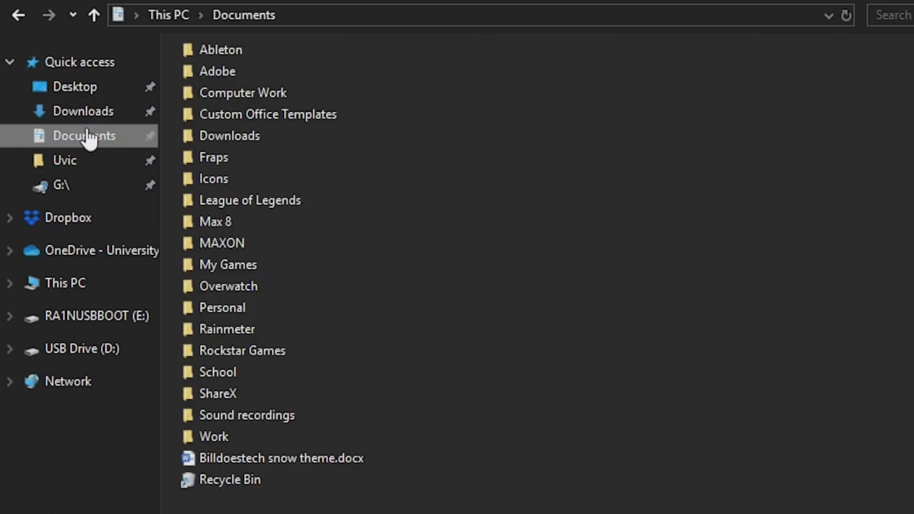
double_click(245, 333)
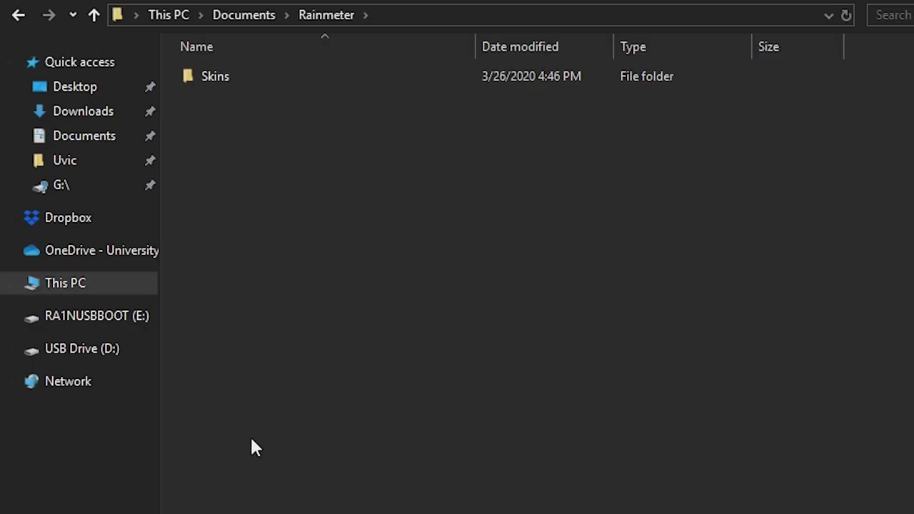
double_click(217, 77)
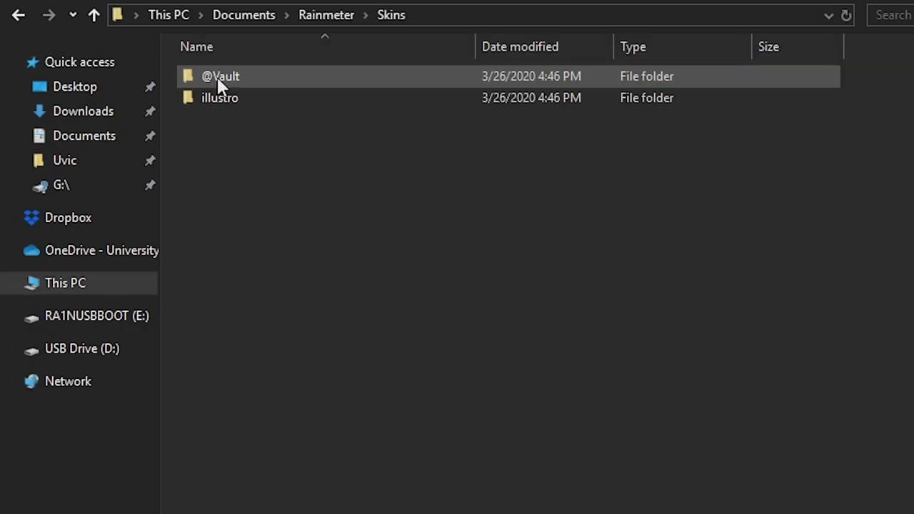
key(ctrl+v)
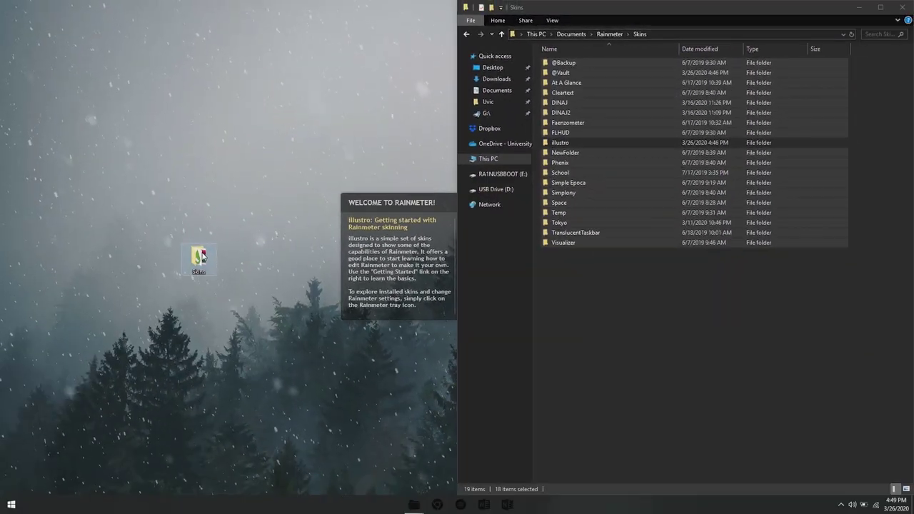
Open the desktop Skins folder docked on the left half and install BillDoesTech Canadian Snow_1.0.rmskin with its included layout applied
double_click(198, 257)
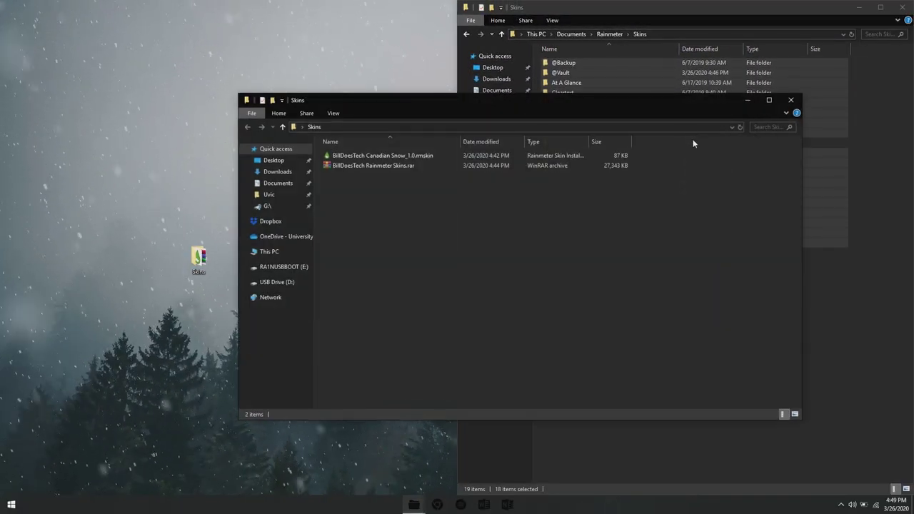
drag(663, 105, 2, 105)
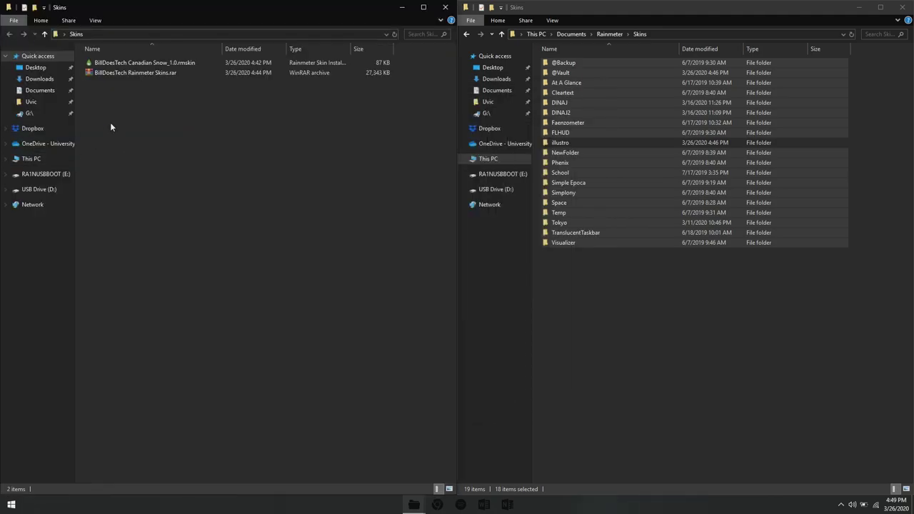
double_click(142, 64)
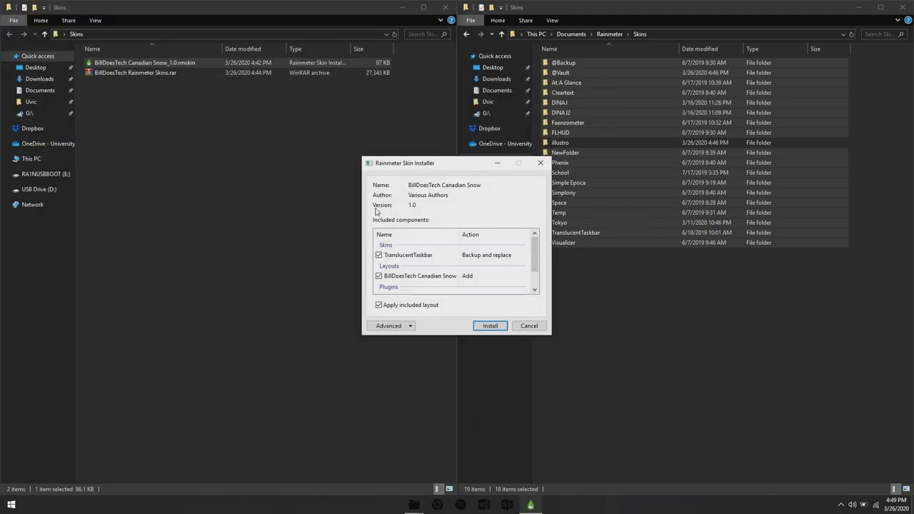
click(490, 326)
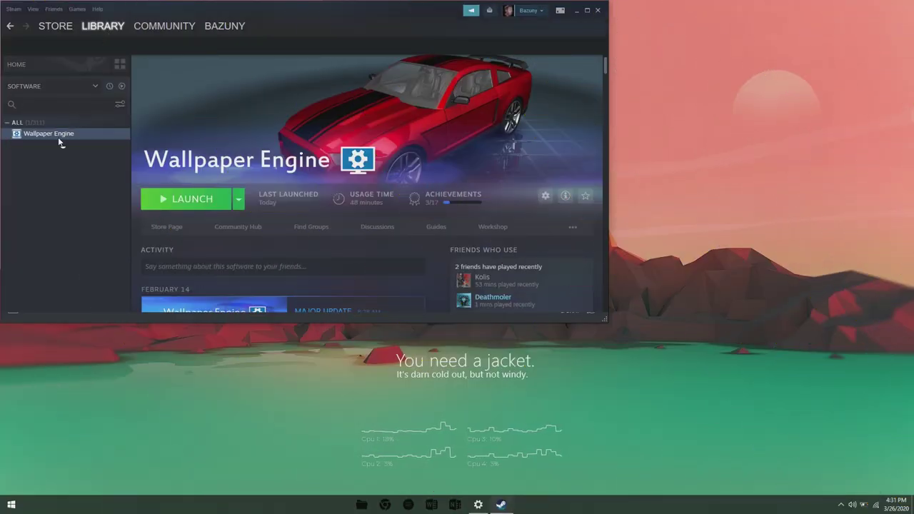
Launch Wallpaper Engine from the Steam library with the standard launch option and close the Steam window
click(185, 205)
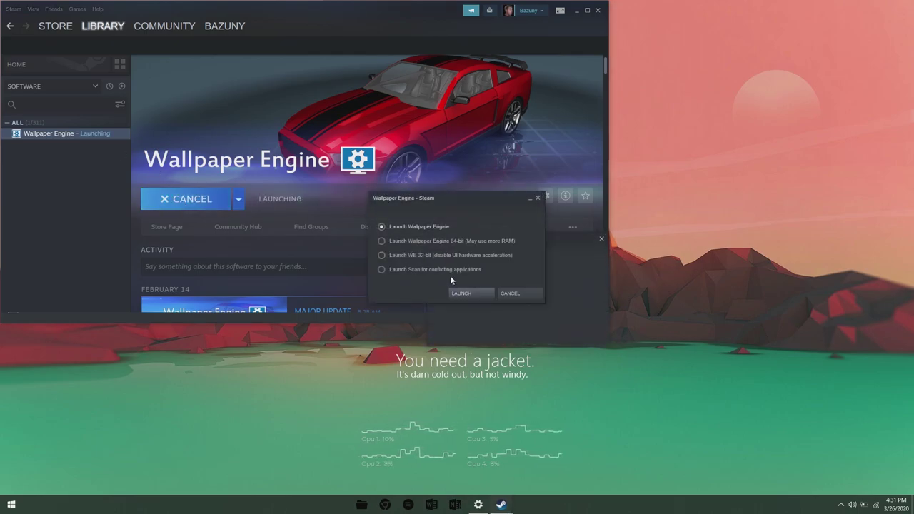
click(470, 293)
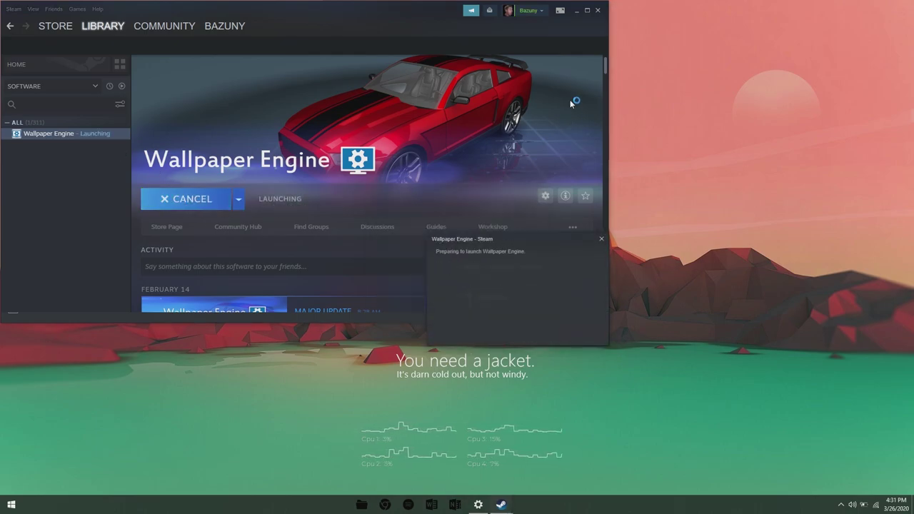
click(598, 11)
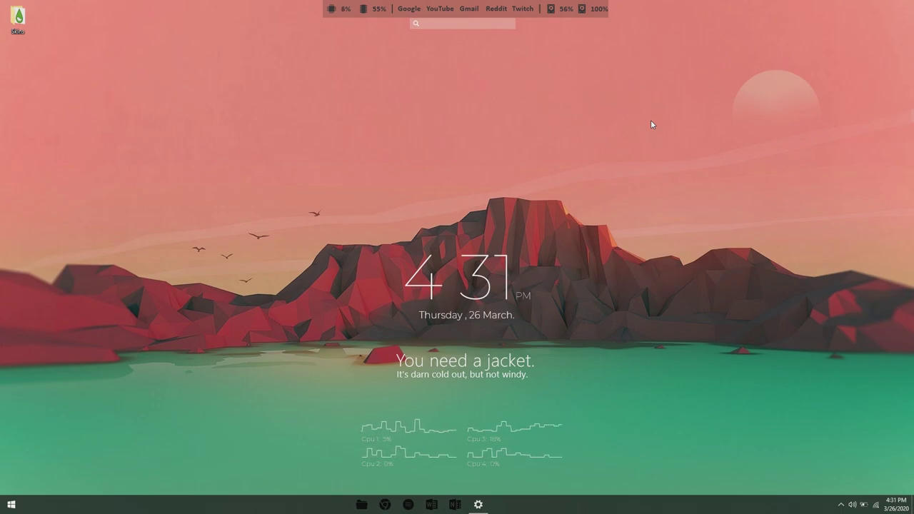
In Wallpaper Engine's Workshop browser, choose the Nature genre and apply the Animated Forest Snow 4k wallpaper
click(840, 506)
click(172, 21)
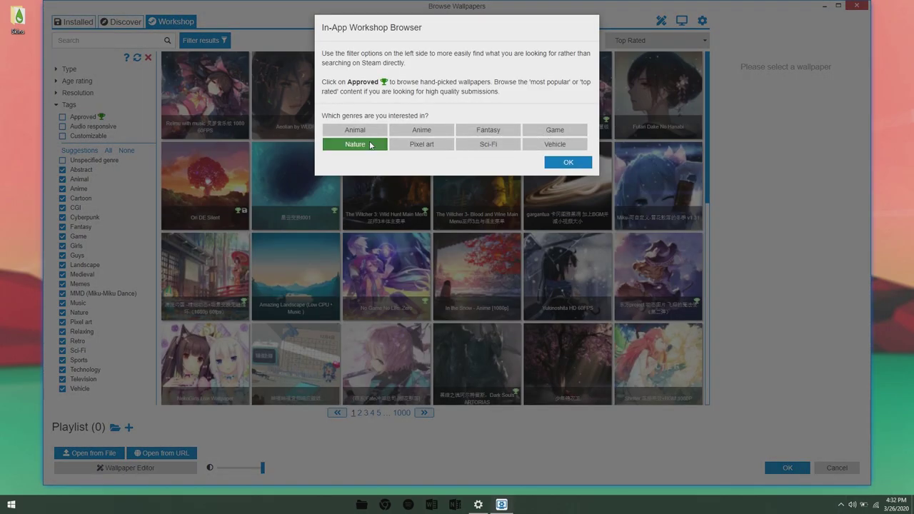
click(569, 163)
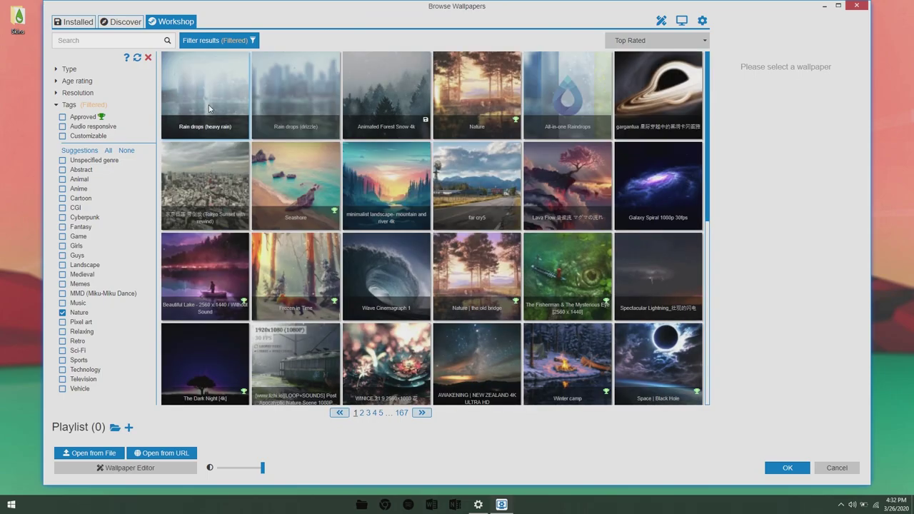
click(388, 93)
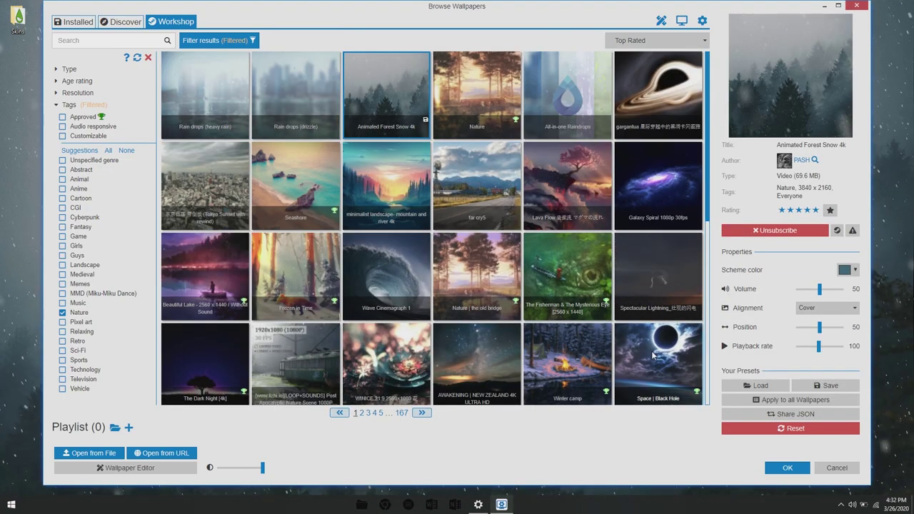
click(787, 468)
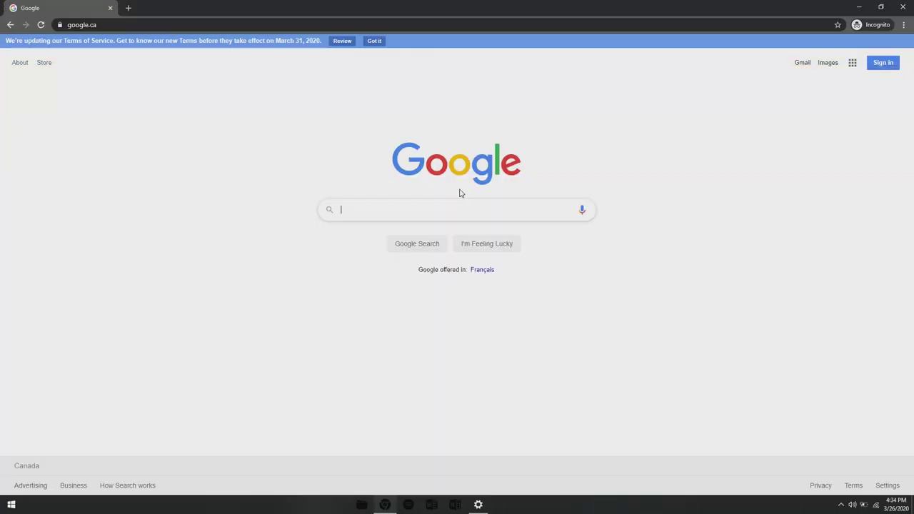
In the web browser, search Google for weather codes and enter California as the location on the weather location codes site
text(weather codes)
key(Return)
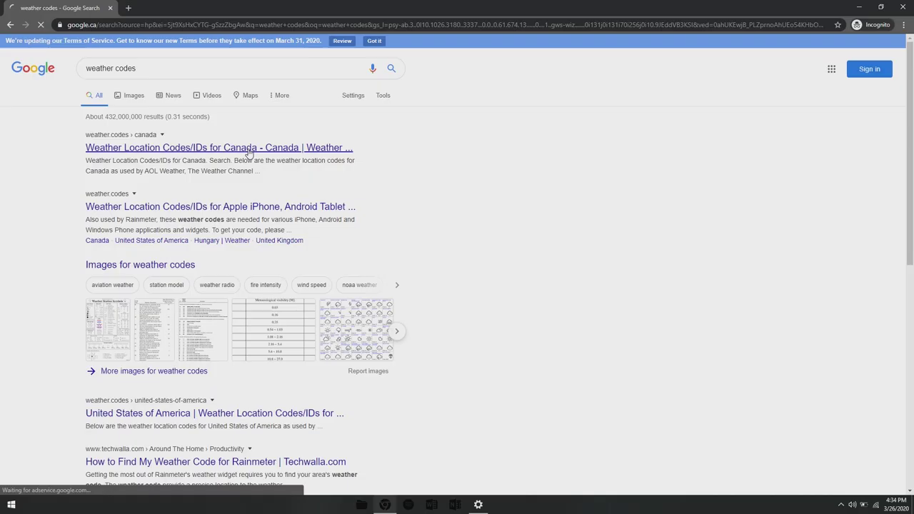
click(249, 148)
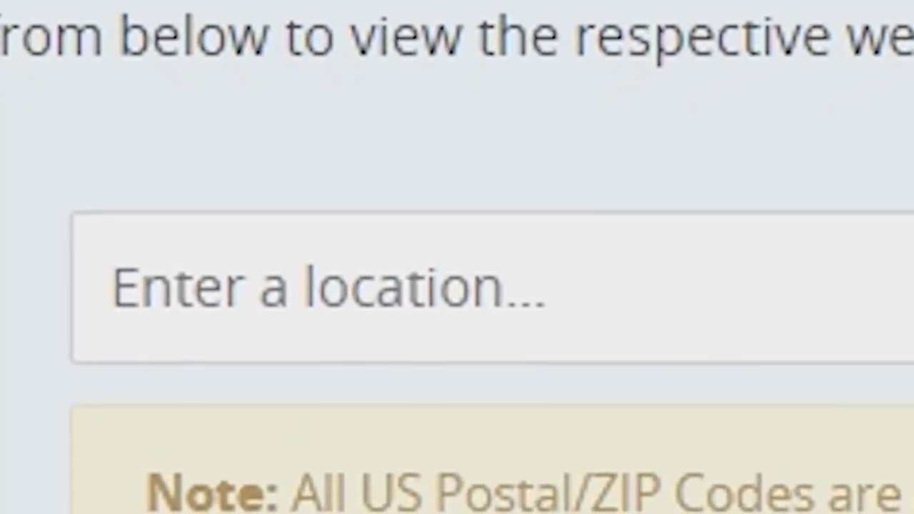
click(113, 288)
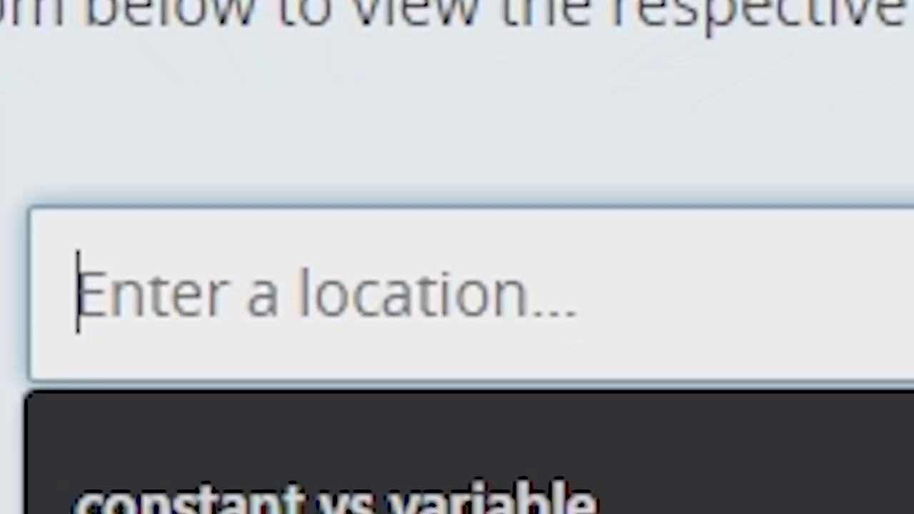
text(Californi)
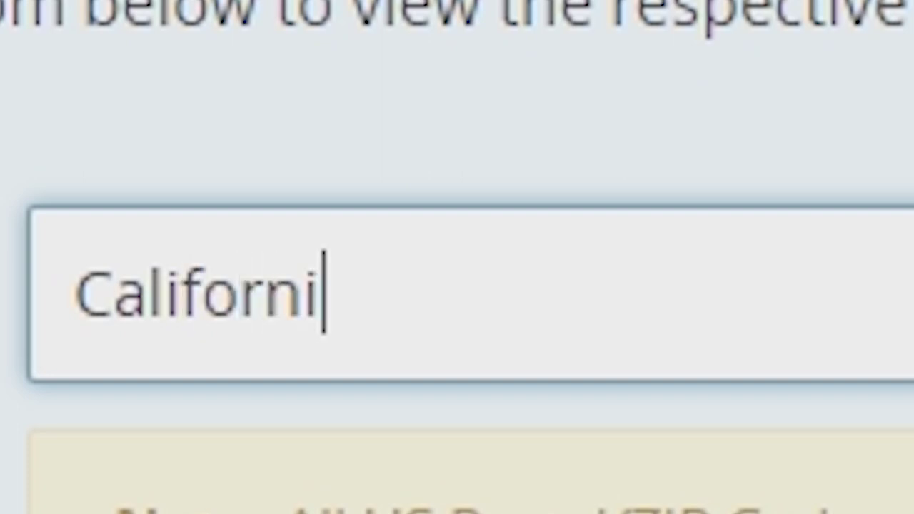
text(a)
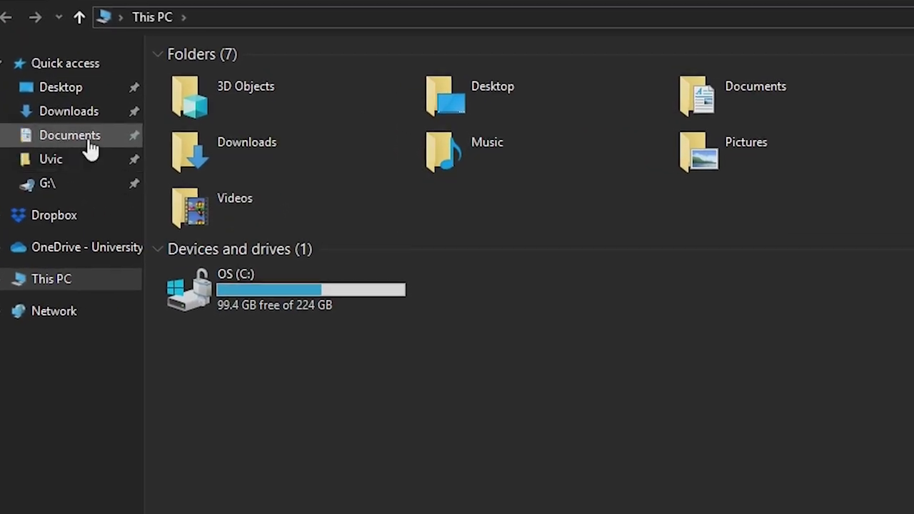
Open settings.txt from the DINAJ skin folder in Documents > Rainmeter > Skins
click(90, 147)
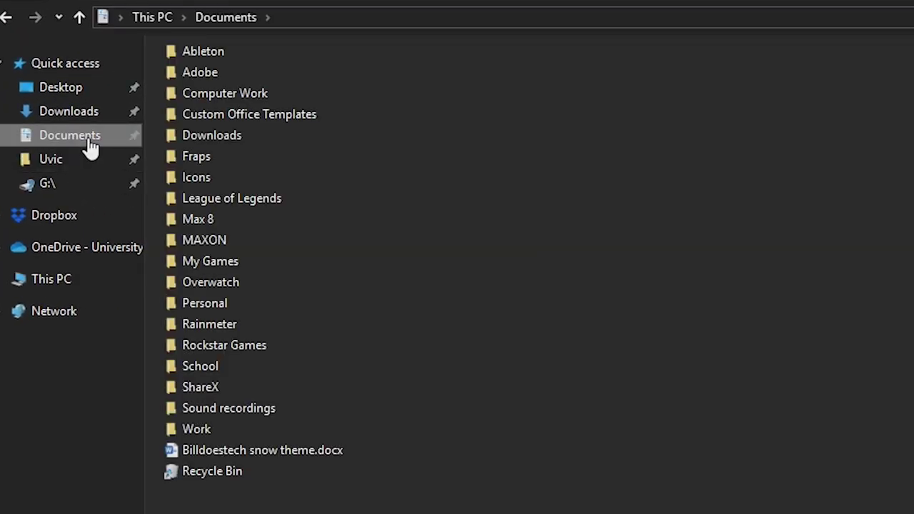
double_click(237, 325)
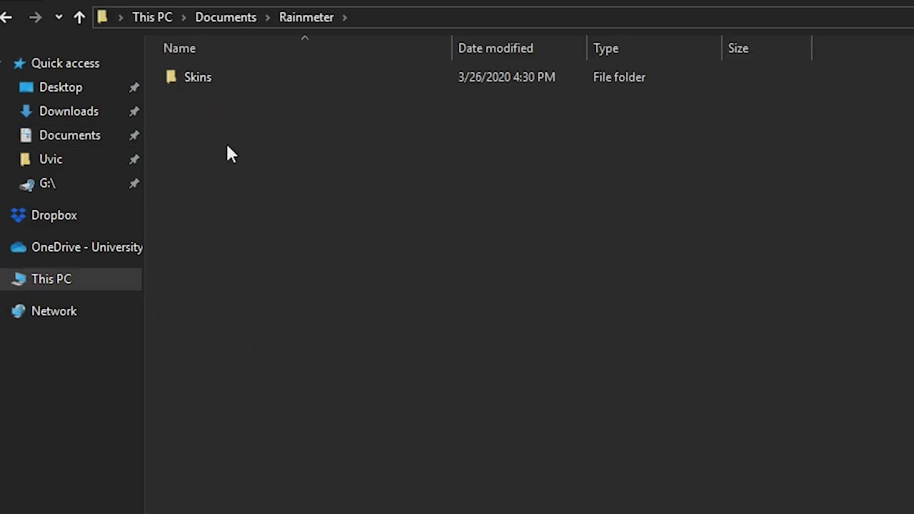
double_click(198, 79)
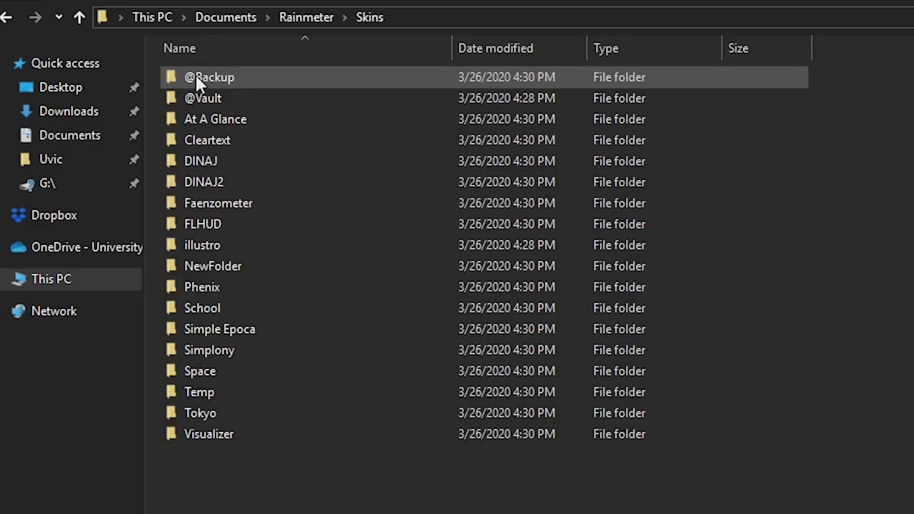
double_click(278, 161)
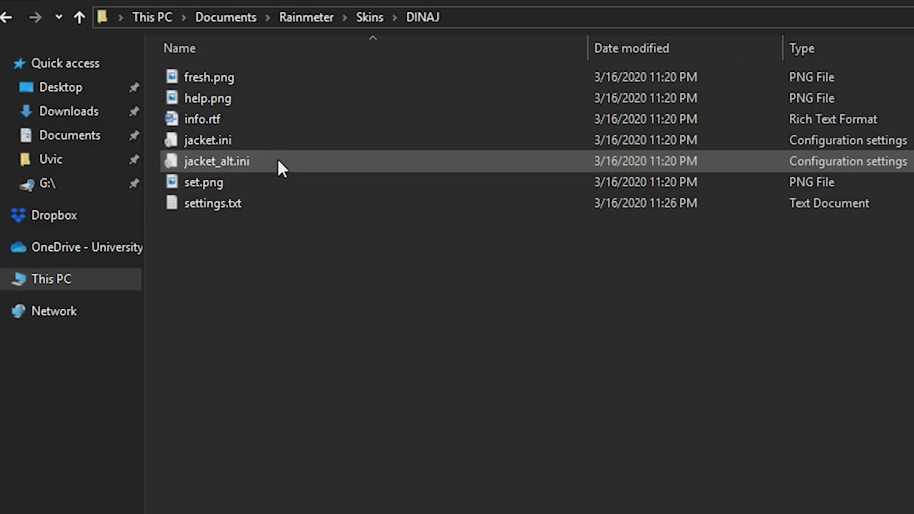
double_click(250, 203)
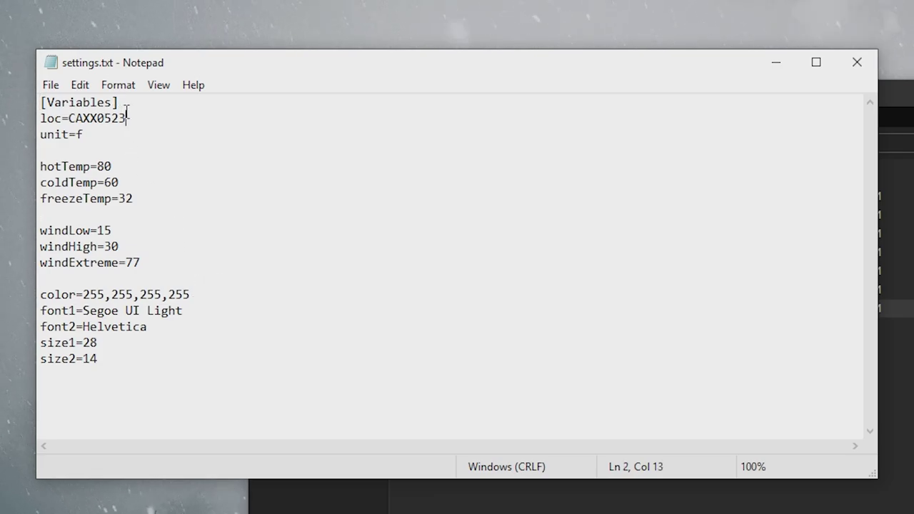
Set the loc variable to USCA0638 in settings.txt, save it, and close the file and its folder window
drag(89, 118, 72, 118)
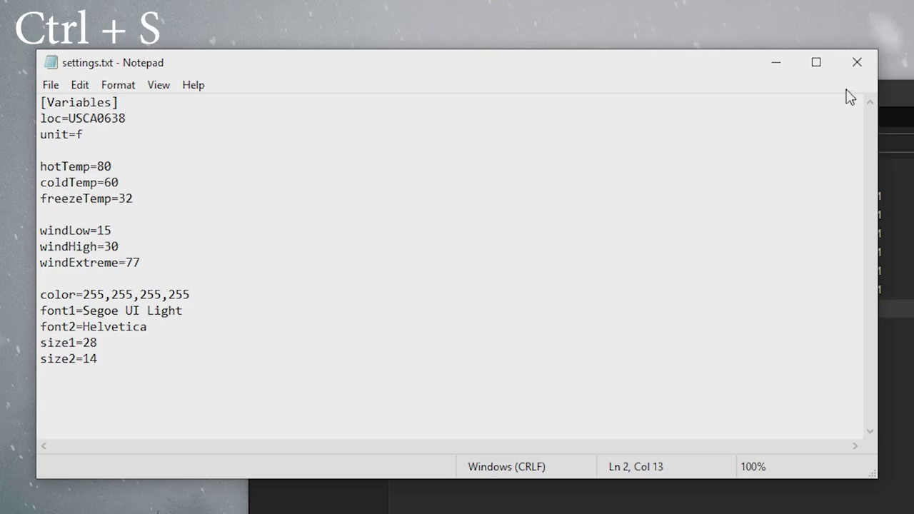
click(870, 61)
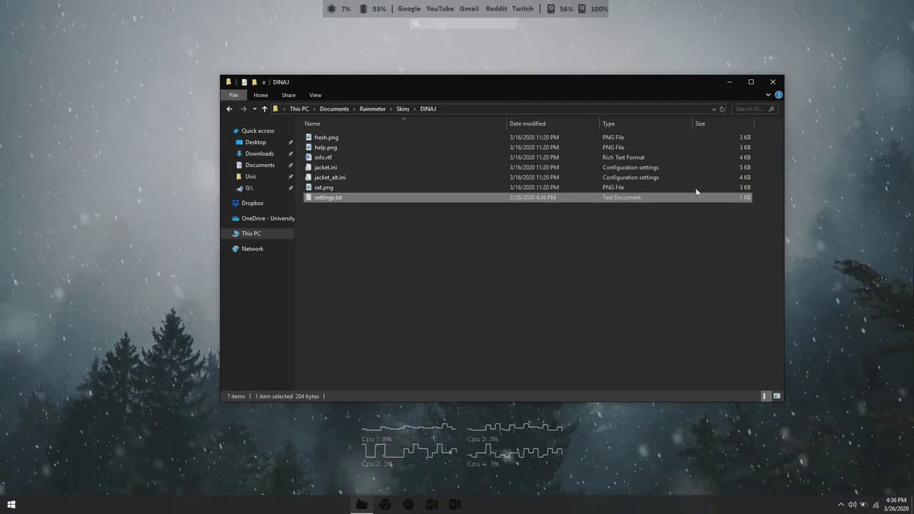
click(773, 81)
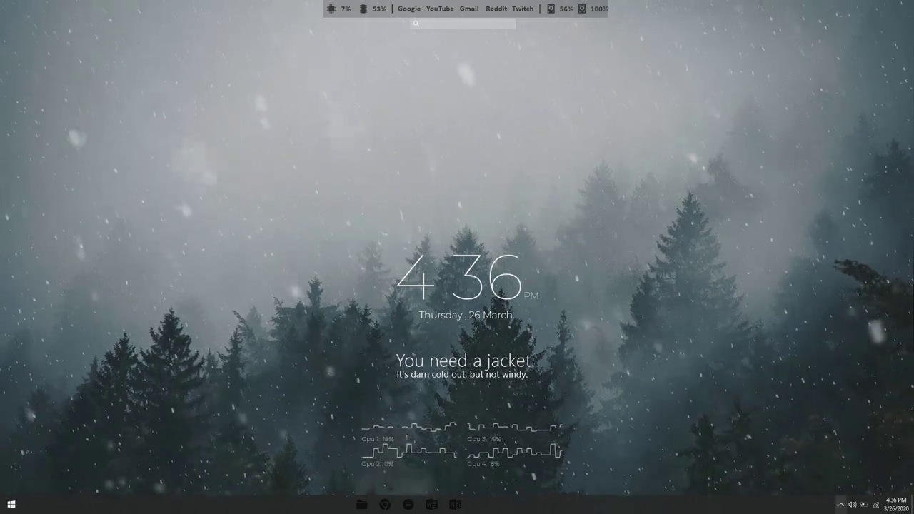
Refresh all Rainmeter skins to load the new weather location
click(841, 504)
right_click(854, 465)
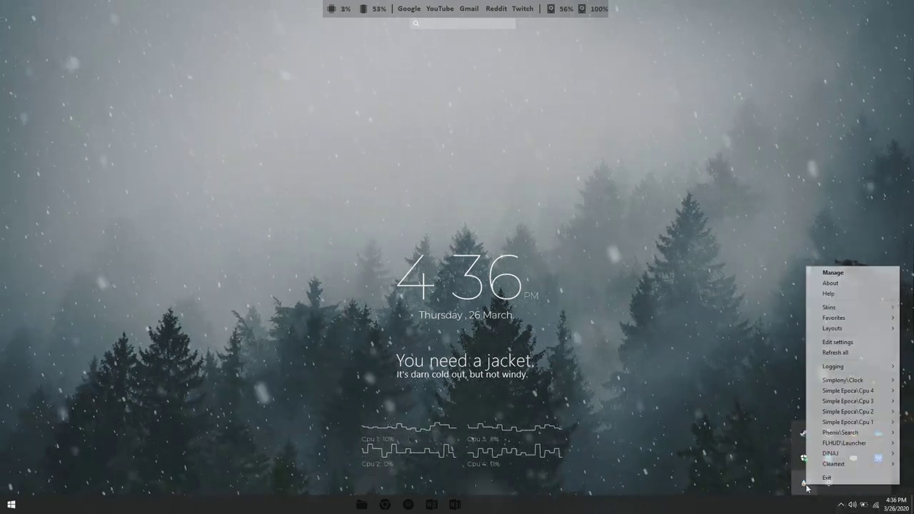
click(849, 353)
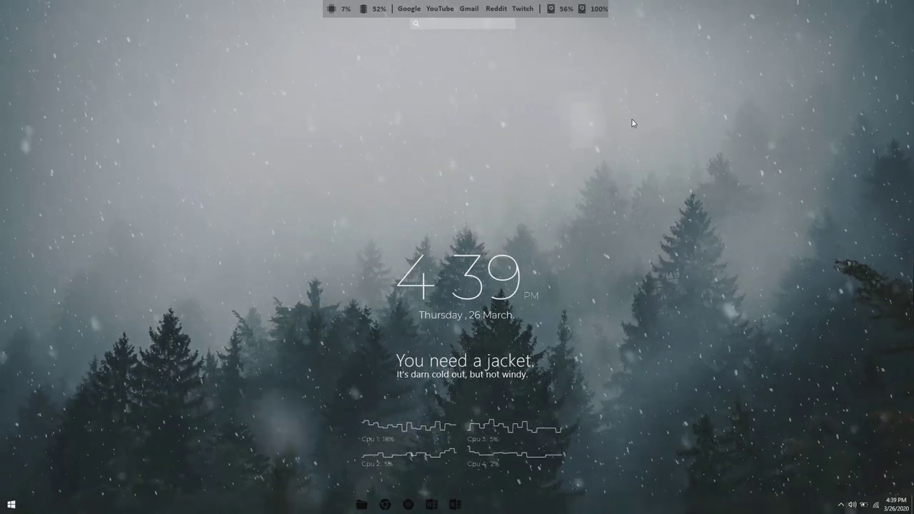
Unlock the taskbar, shift its pinned icons right toward the centre, and lock the taskbar again
right_click(293, 506)
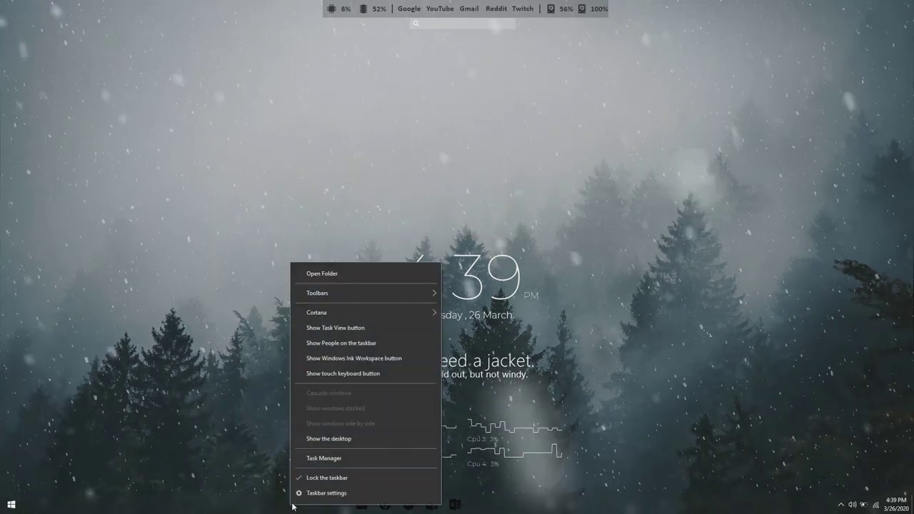
click(321, 478)
drag(357, 504, 405, 505)
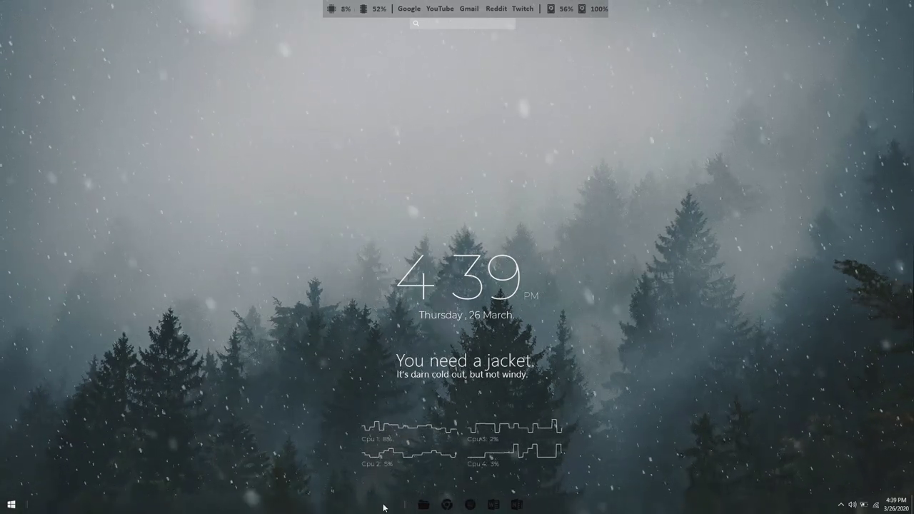
right_click(384, 506)
click(405, 477)
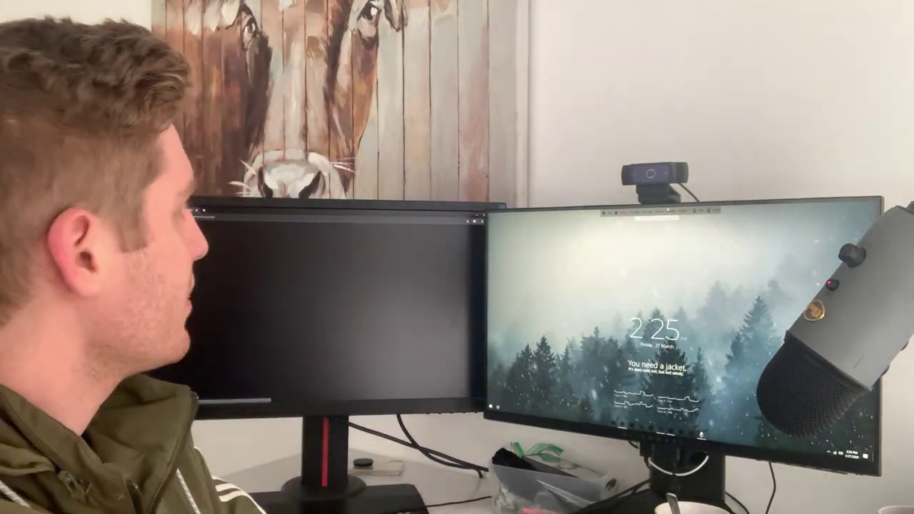
key(super+Right)
key(super+shift+Right)
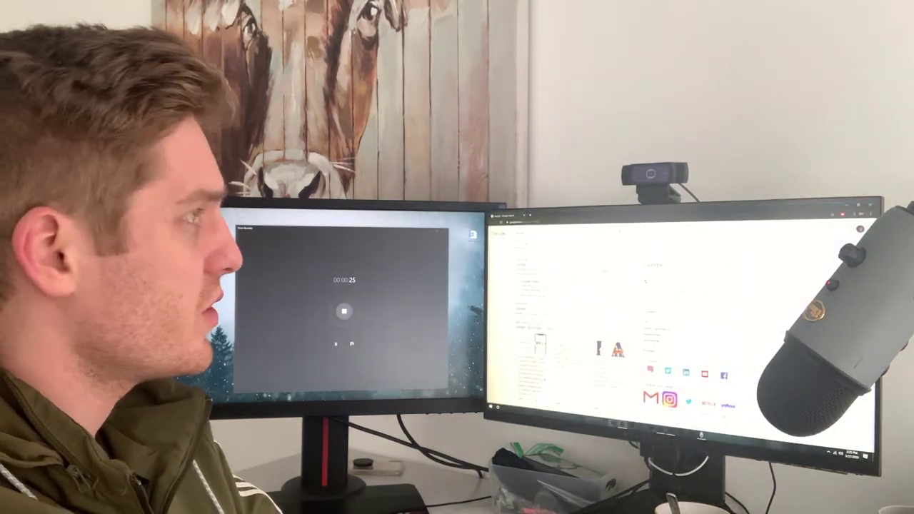
key(alt+F4)
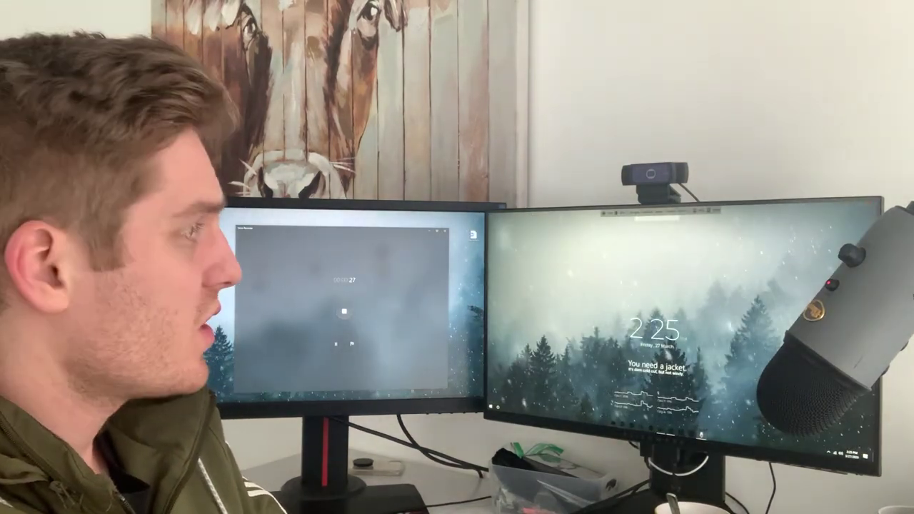